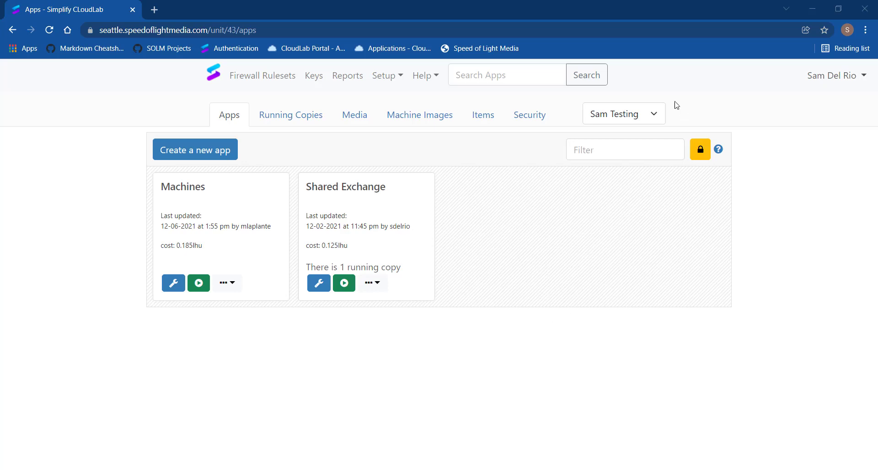
Create a new app named Demo with SOLM CloudLab as the provider
click(657, 116)
click(640, 171)
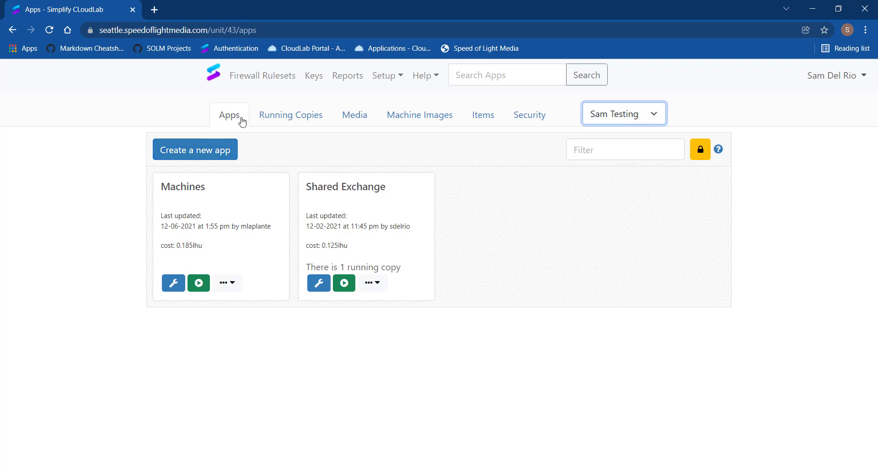
click(202, 156)
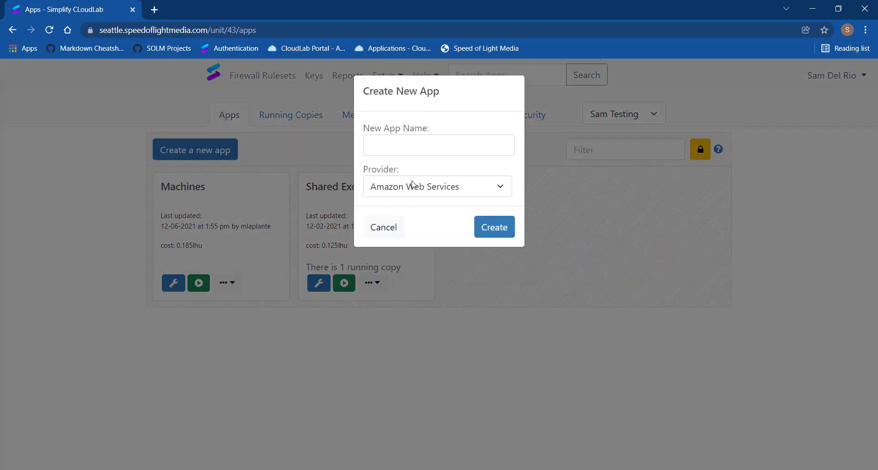
click(406, 146)
text(Demo)
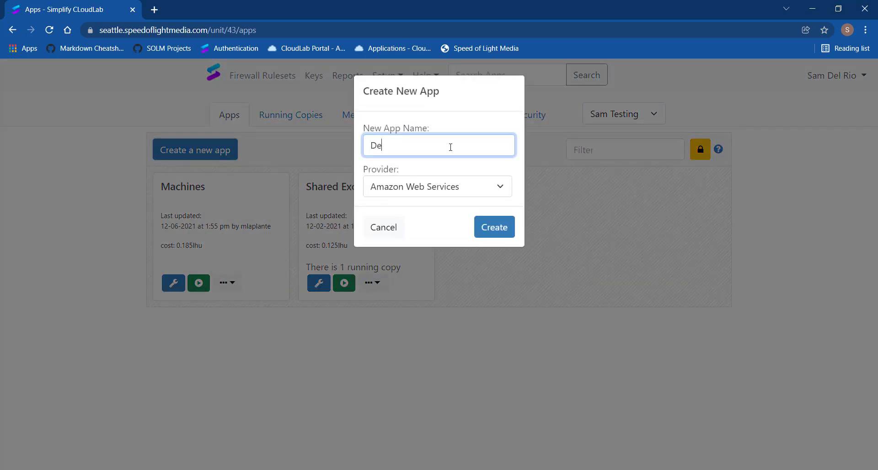
click(418, 192)
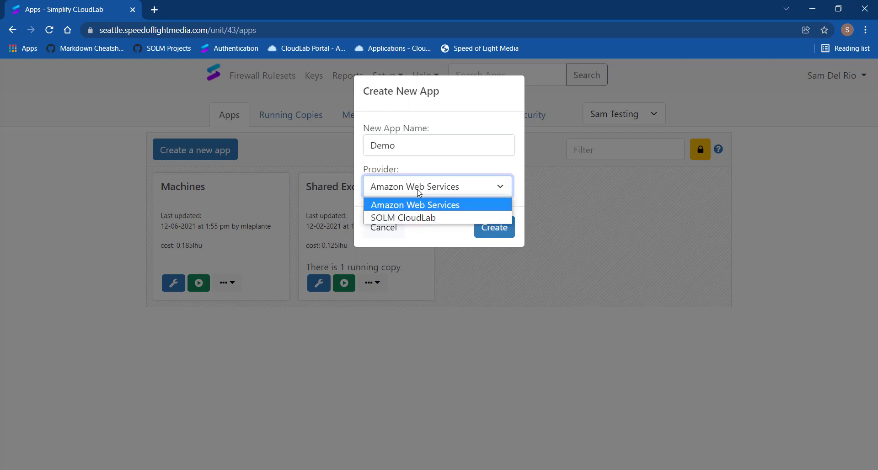
click(424, 218)
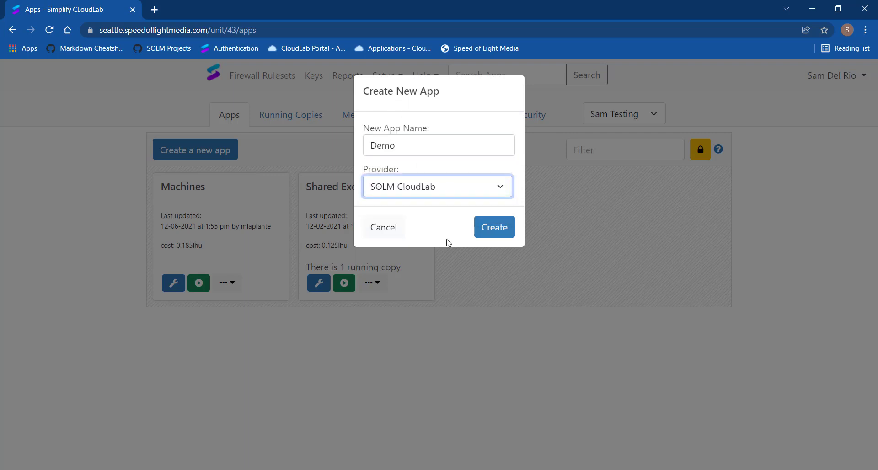
click(500, 231)
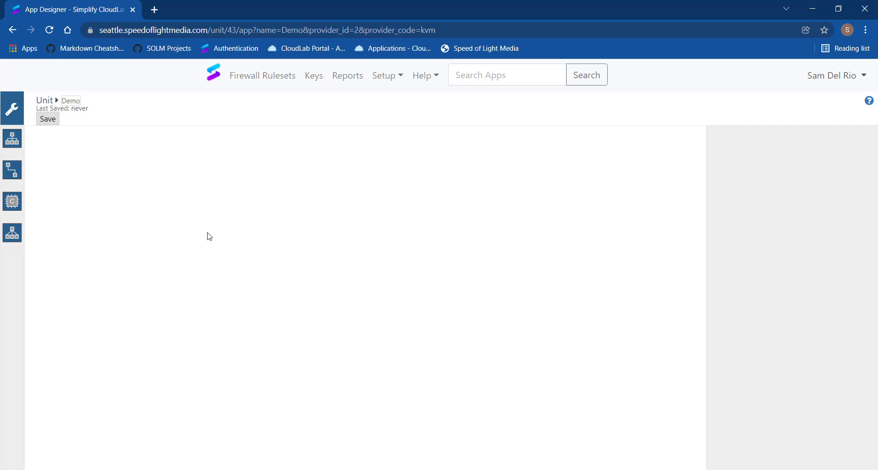
Add a network to the empty app canvas and set its domain to demo.local
click(15, 140)
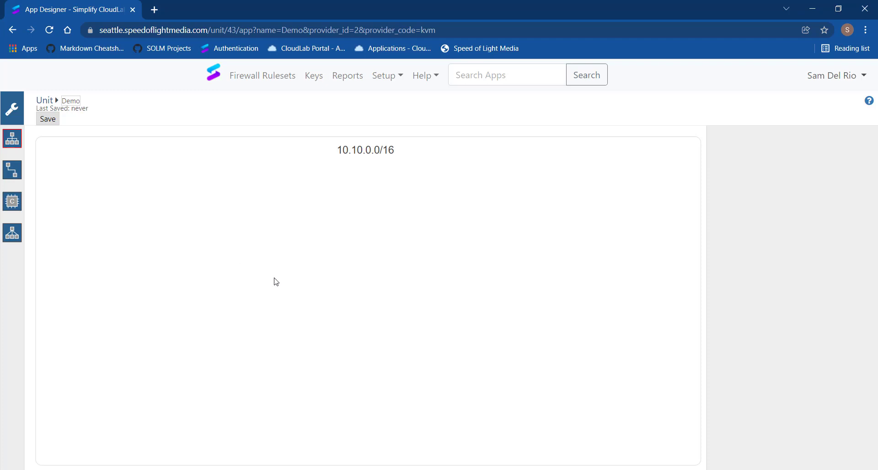
click(379, 188)
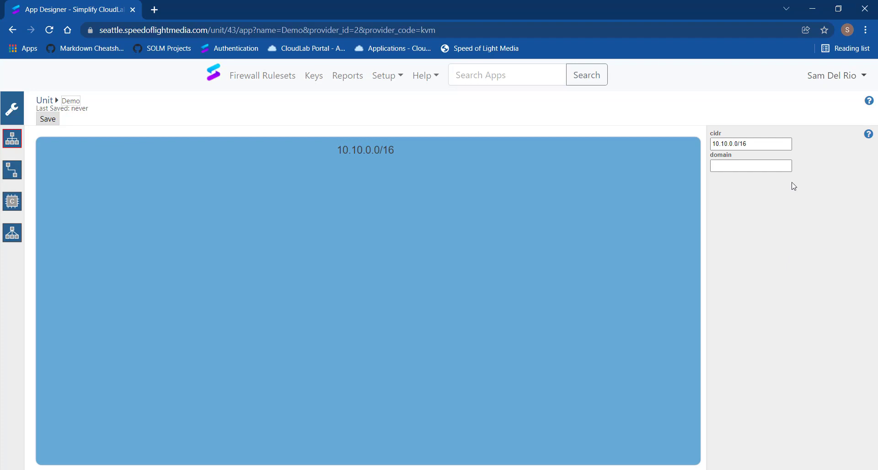
click(768, 169)
drag(756, 143, 705, 149)
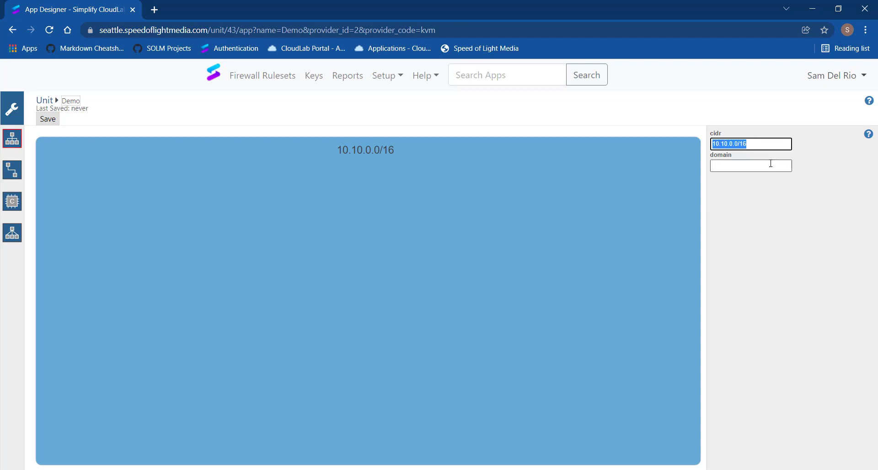
click(754, 167)
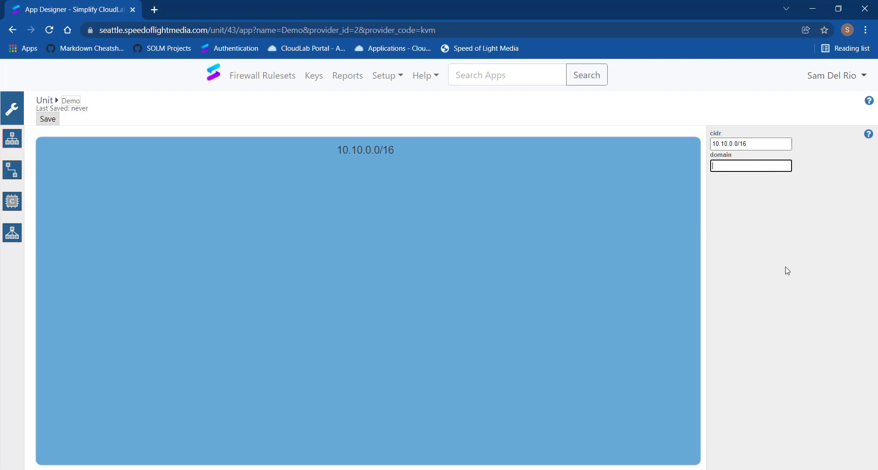
text(demo.)
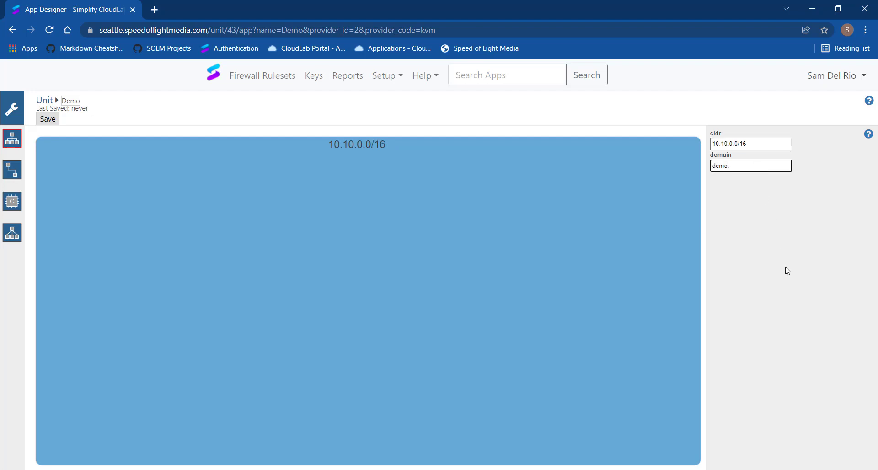
text(local)
click(361, 257)
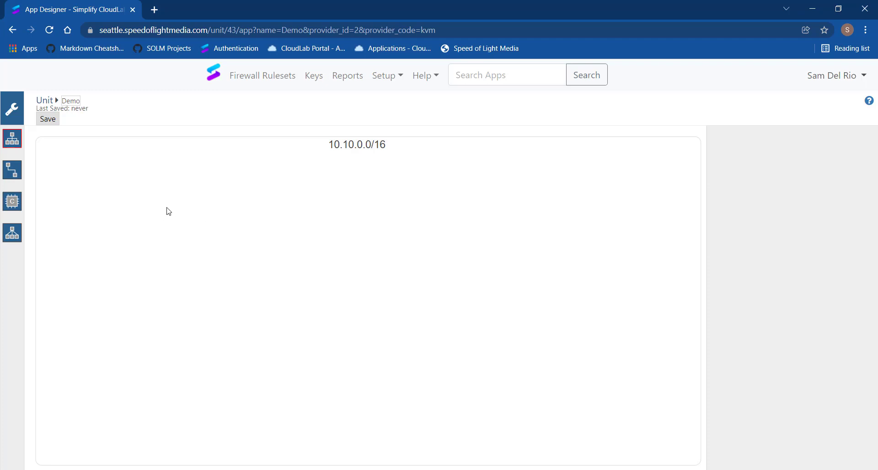
Add a subnet inside the 10.10.0.0/16 network and allow internet access for it
click(13, 173)
click(88, 192)
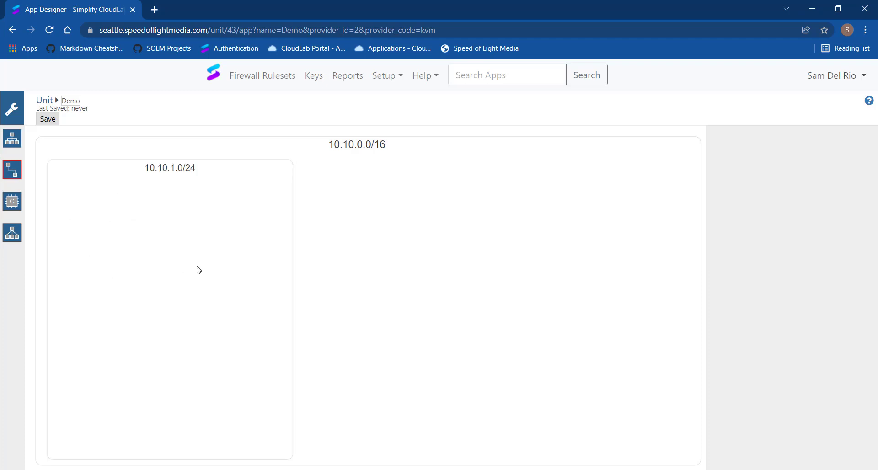
click(171, 220)
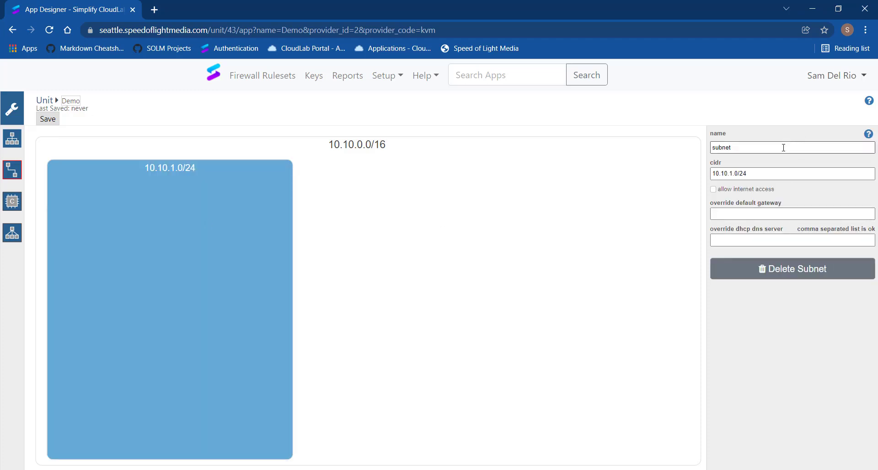
drag(783, 148, 706, 152)
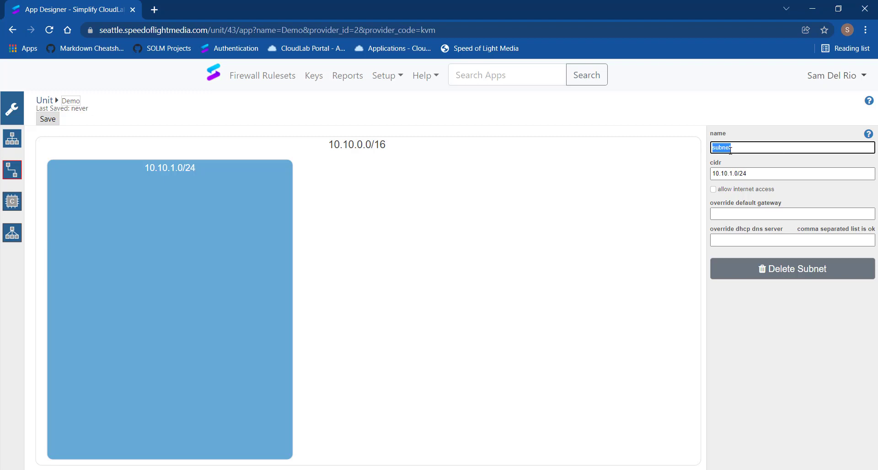
drag(754, 172, 703, 181)
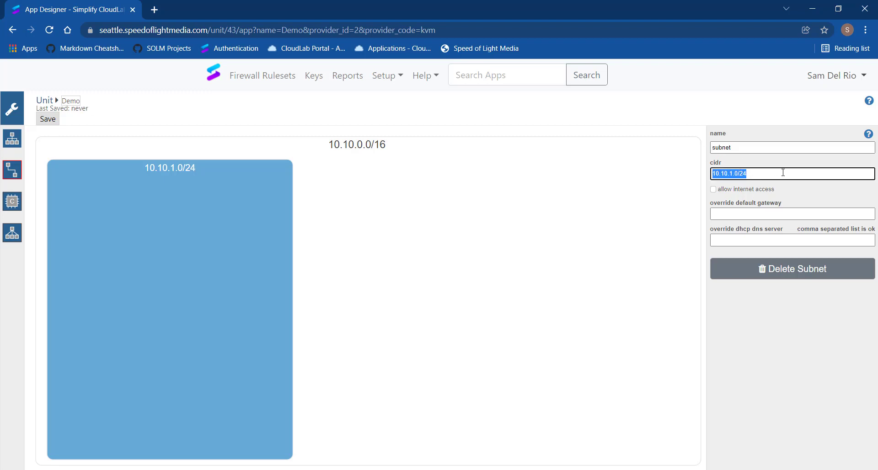
click(757, 191)
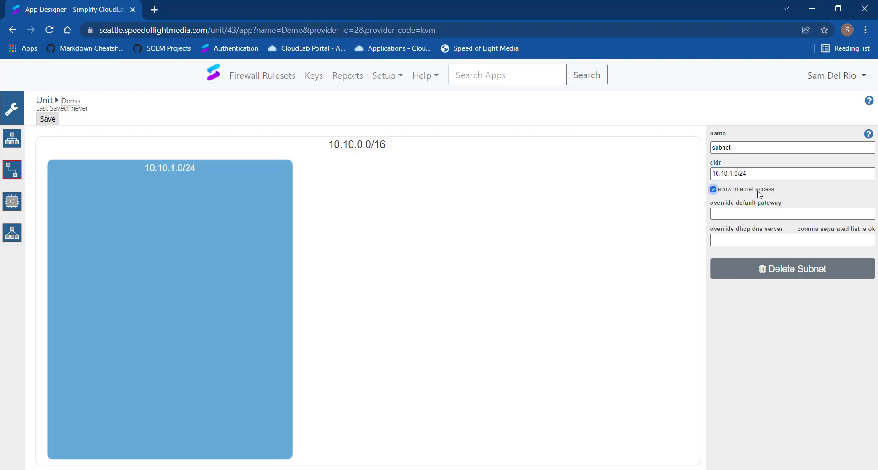
click(758, 191)
click(759, 192)
click(174, 262)
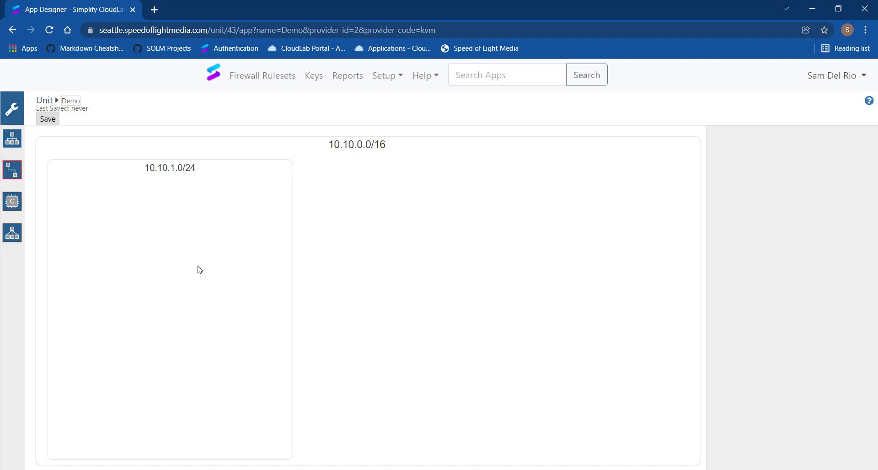
Add a second subnet beside the first, with CIDR 10.10.2.0/24 and internet access allowed
click(347, 233)
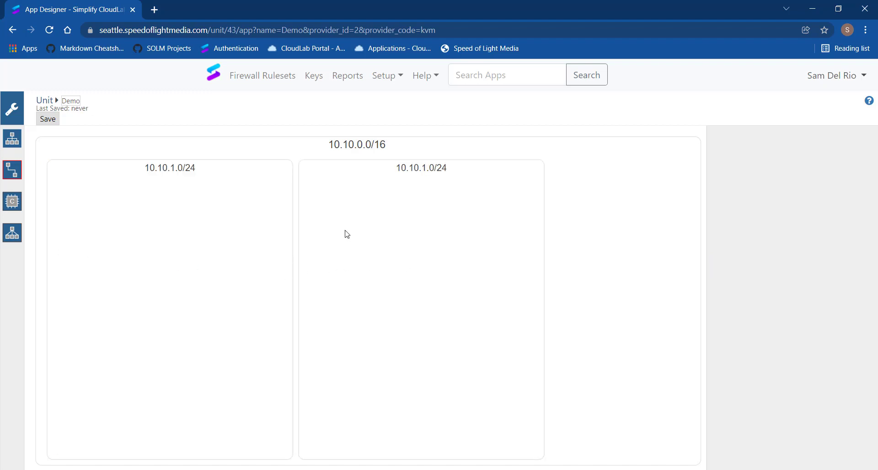
click(413, 264)
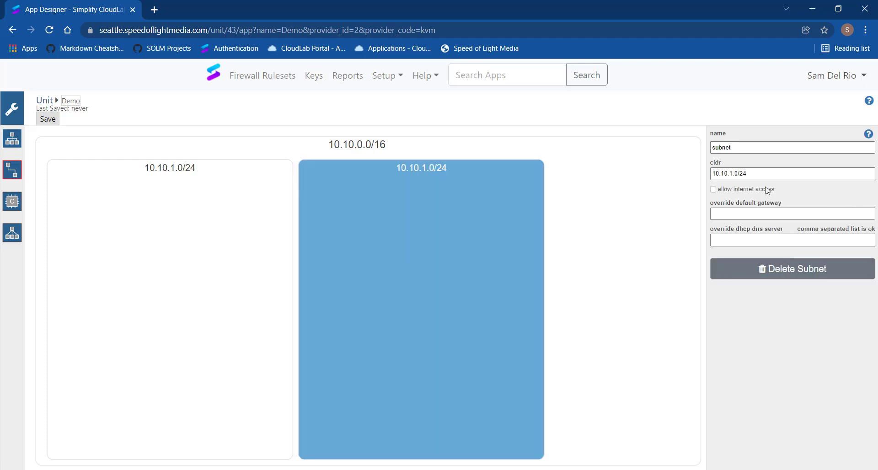
click(739, 174)
click(731, 173)
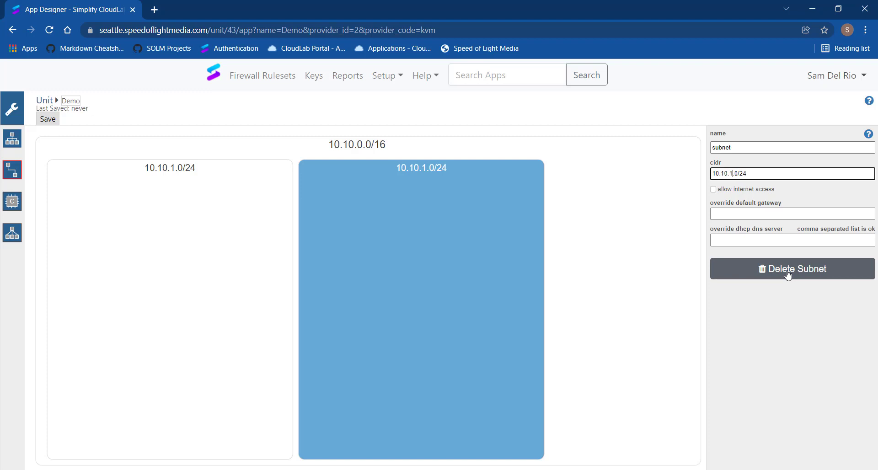
text(2)
key(BackSpace)
key(BackSpace)
text(2)
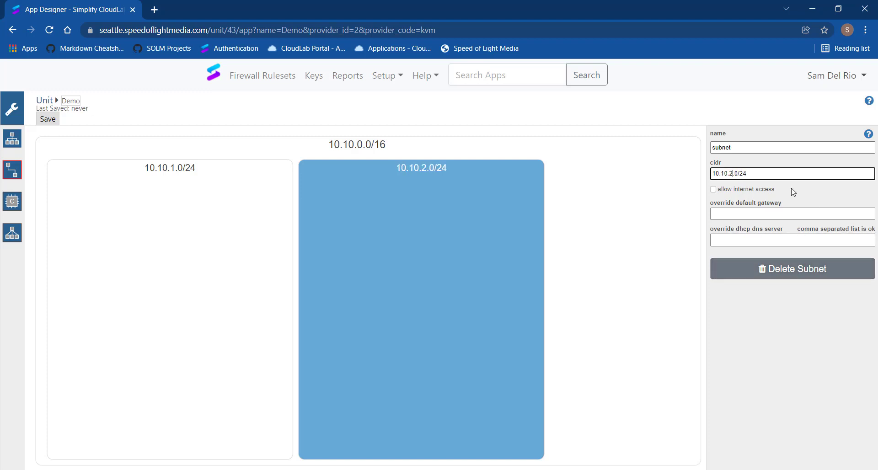
click(713, 189)
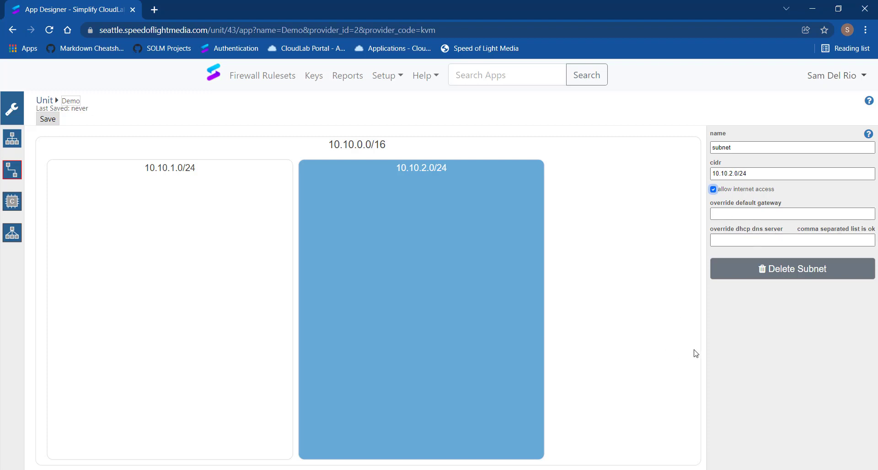
click(434, 258)
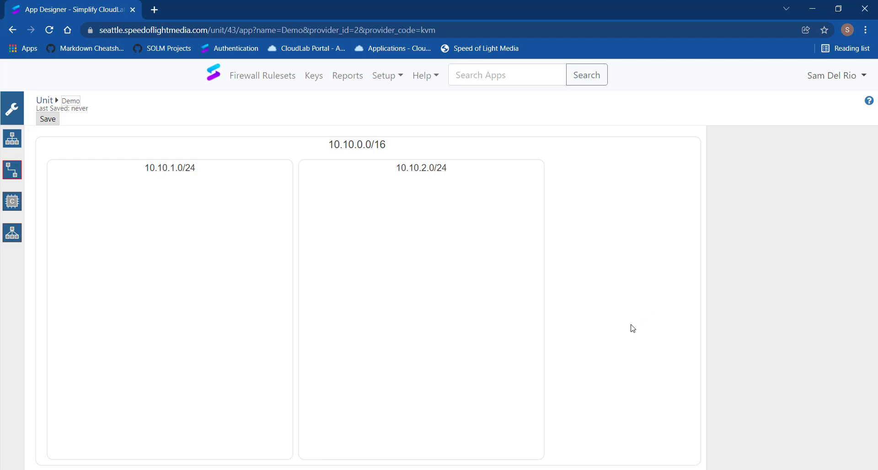
Delete the 10.10.2.0/24 subnet from the network
click(425, 269)
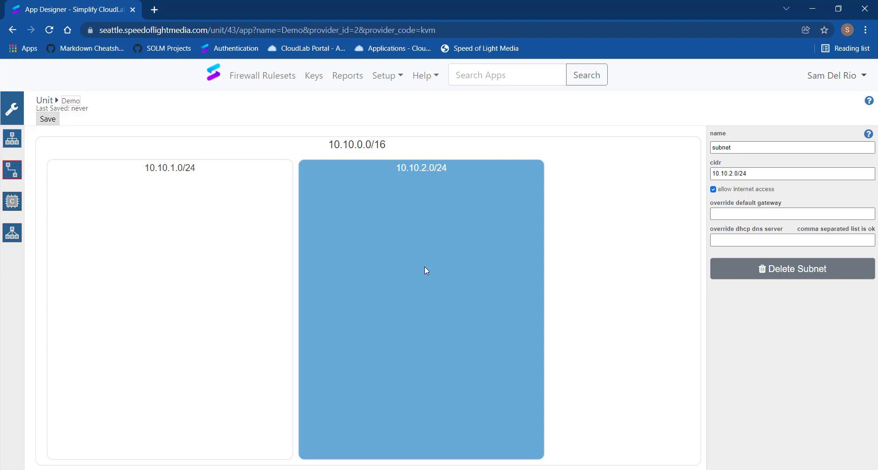
key(Delete)
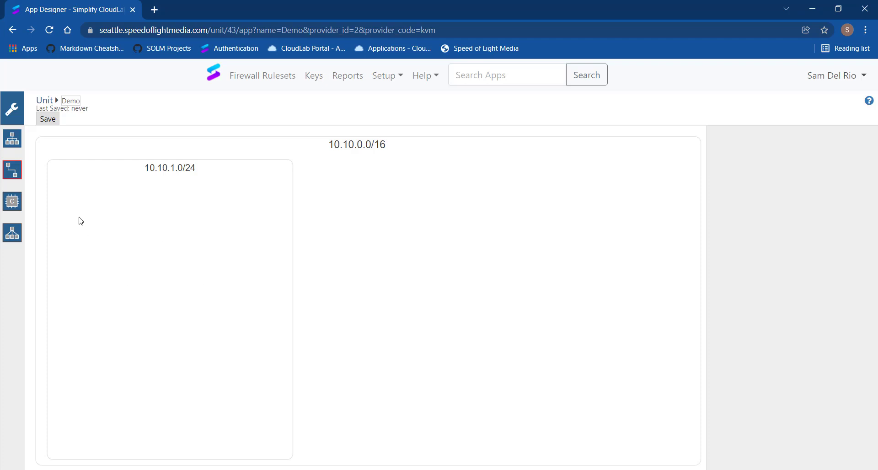
Add a machine named Demo1 to the 10.10.1.0/24 subnet, using the simplify key
click(15, 205)
click(100, 223)
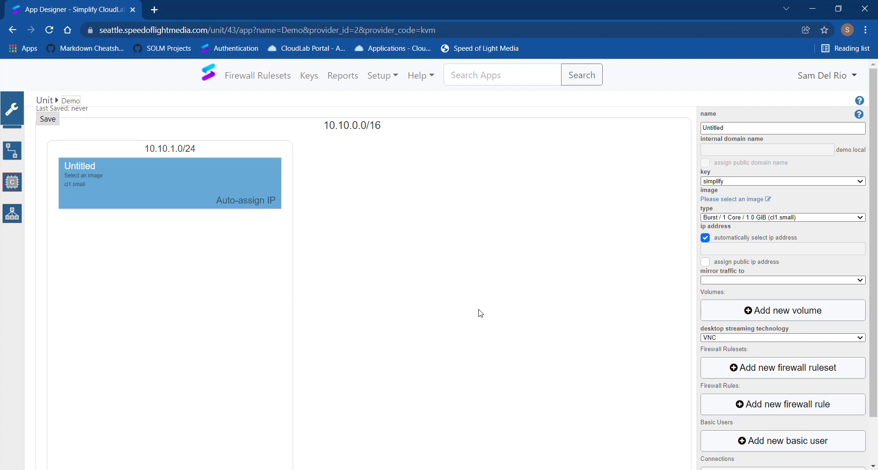
drag(765, 130, 655, 160)
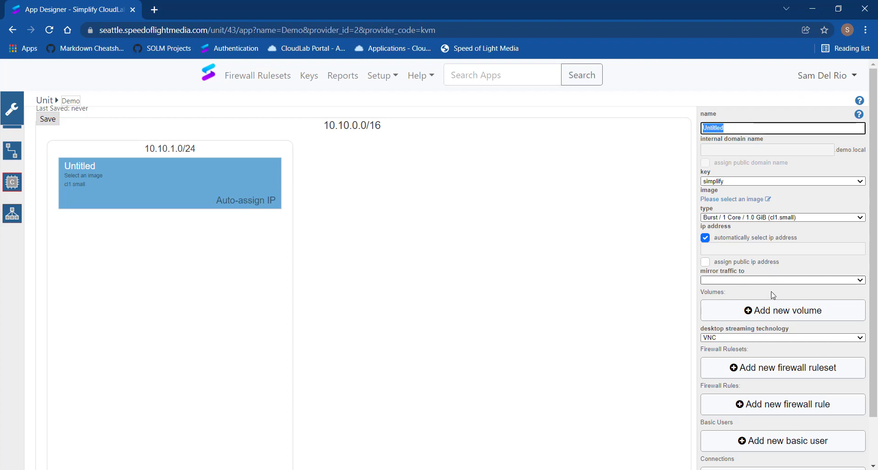
text(Dem)
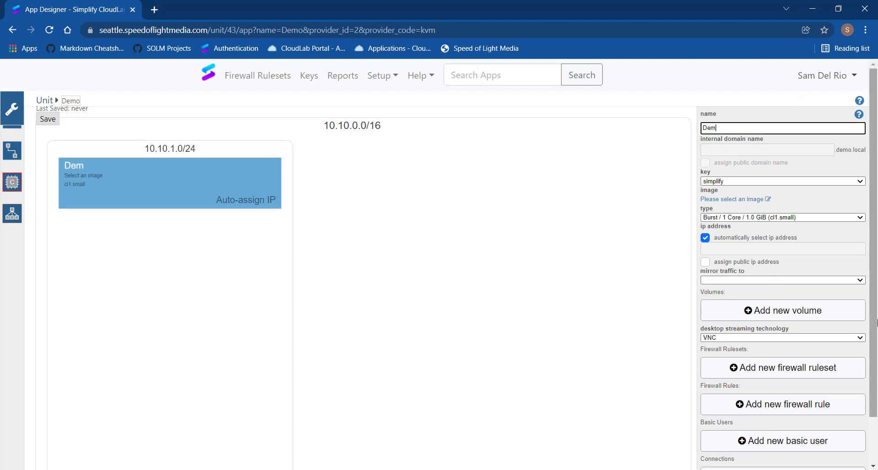
text(o1)
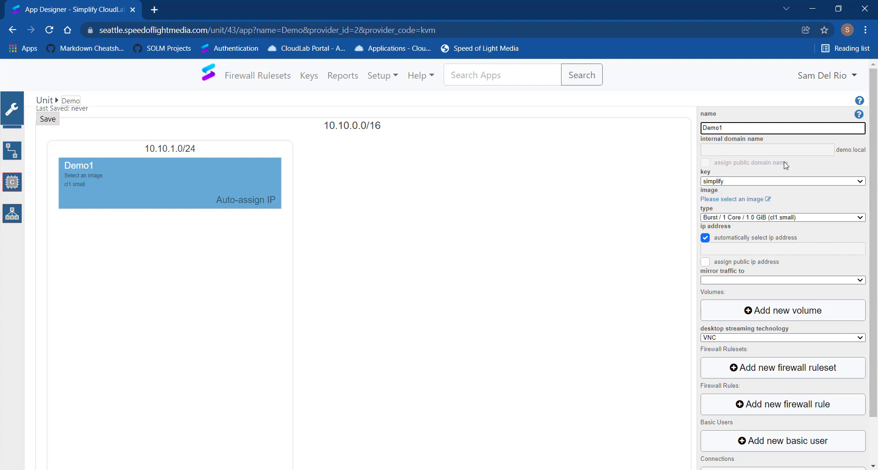
click(744, 185)
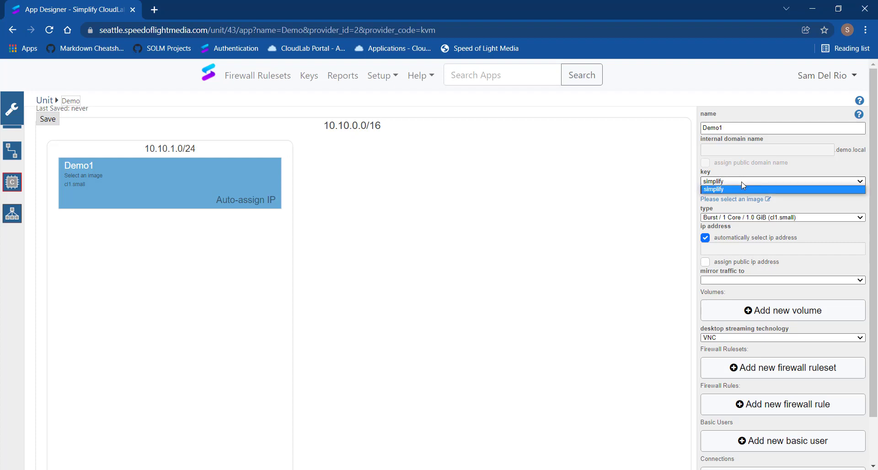
click(744, 185)
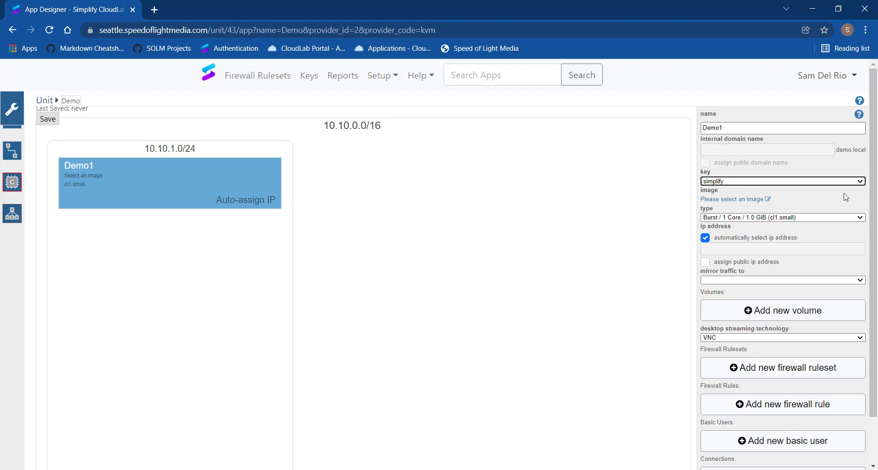
Assign the private machine image Windows10_Pro_x64_20211203 to the Demo1 machine
click(746, 200)
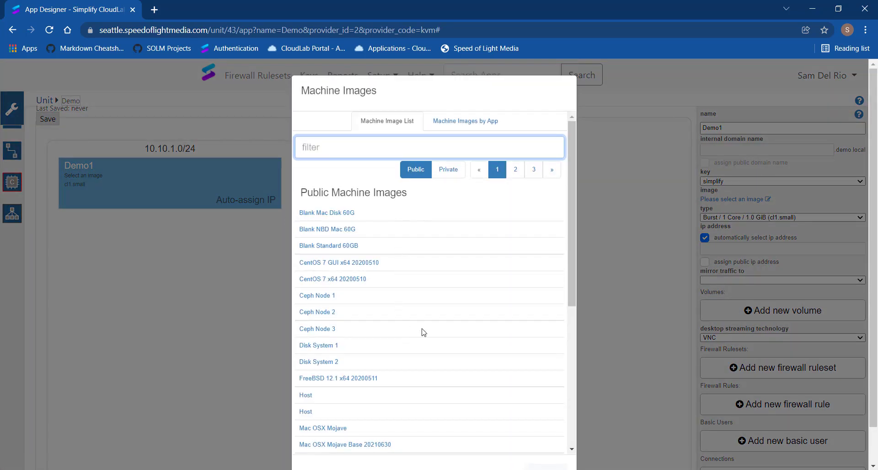
scroll(424, 329, down, 6)
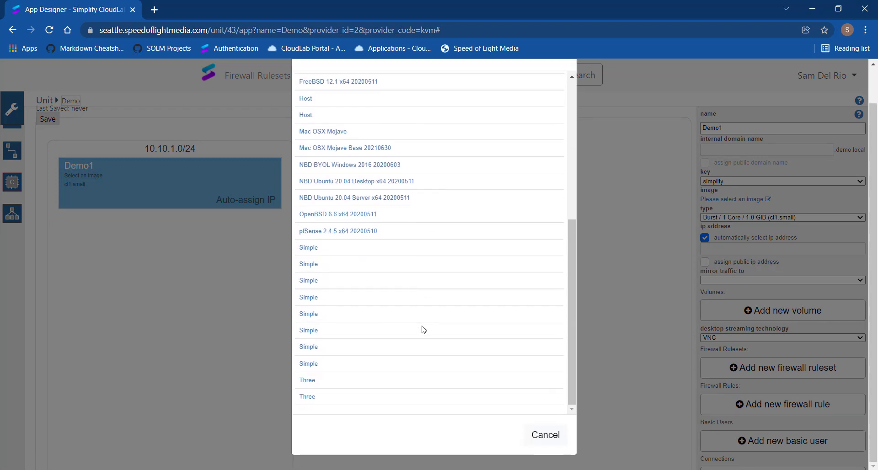
scroll(430, 193, up, 6)
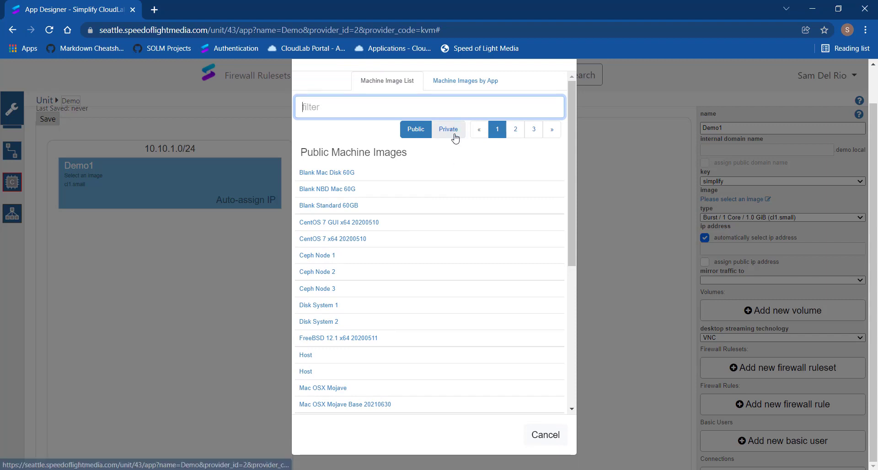
click(515, 129)
scroll(396, 302, down, 2)
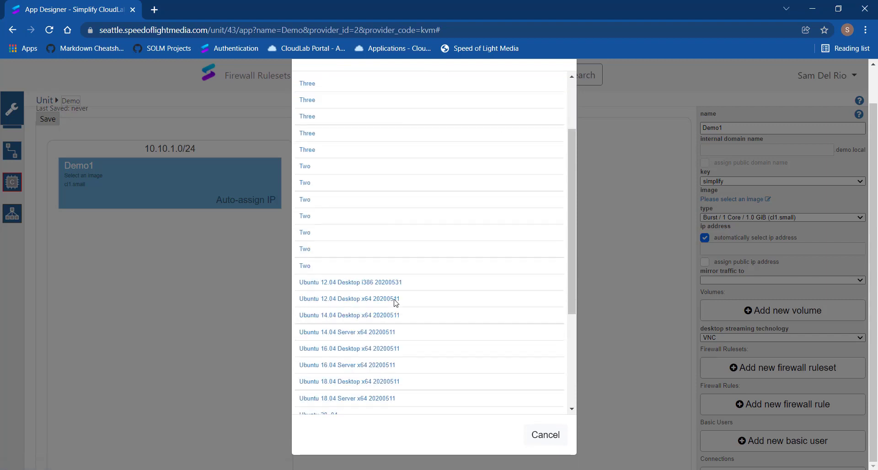
scroll(396, 302, down, 4)
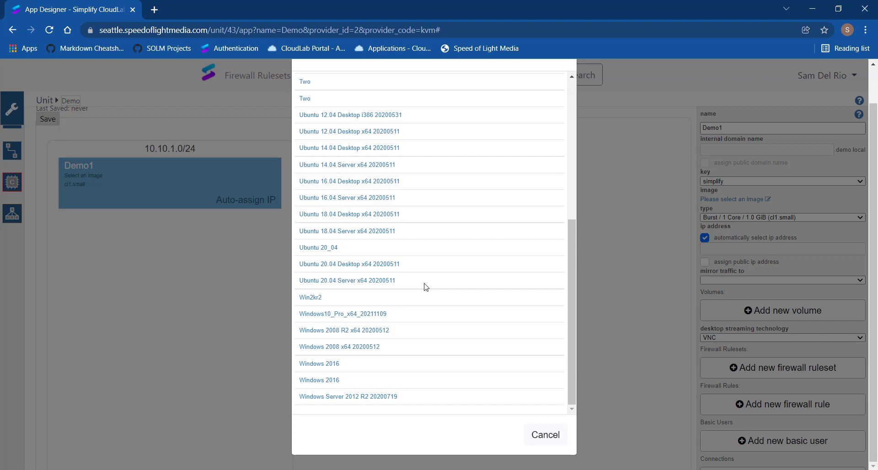
scroll(425, 247, up, 15)
click(450, 130)
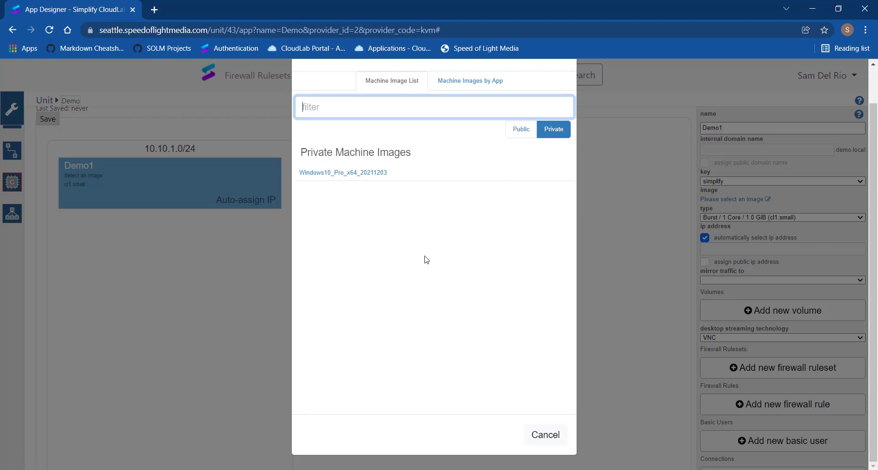
click(385, 173)
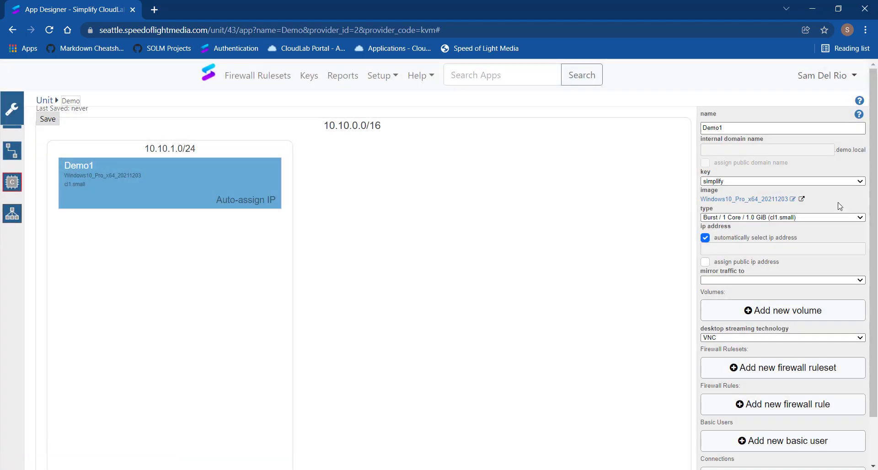
Set Demo1's type to Burst / 2 Core / 4.0 GiB (cl1.large) and replace automatic IP selection with 10.10.1.4 plus a public IP address
click(753, 219)
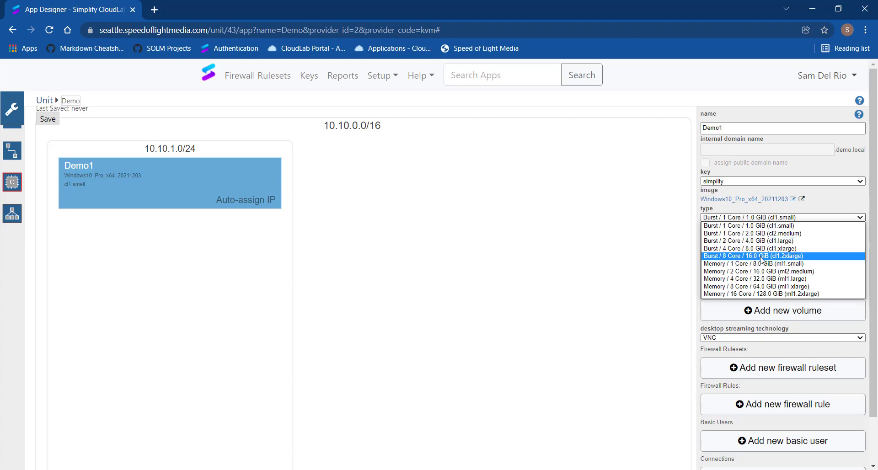
click(760, 240)
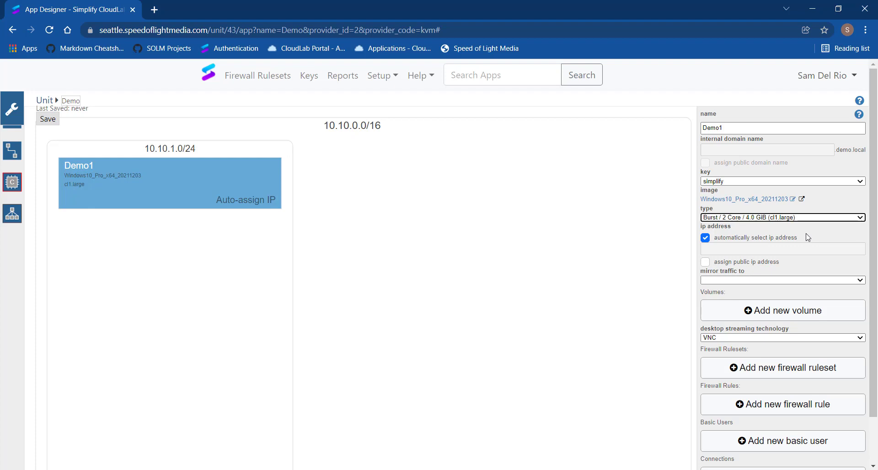
click(705, 237)
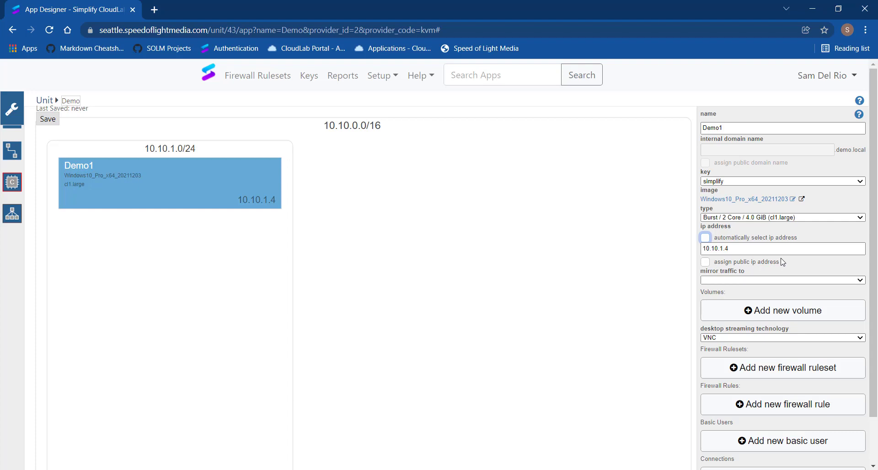
click(705, 262)
scroll(807, 267, down, 2)
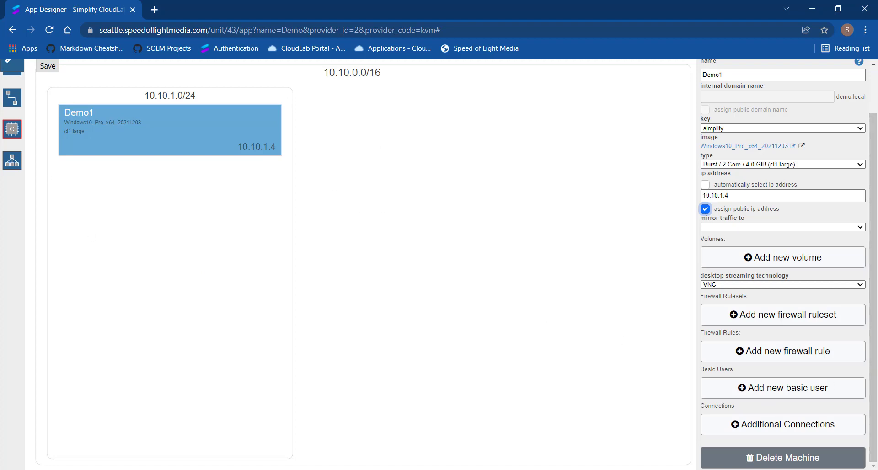
click(781, 262)
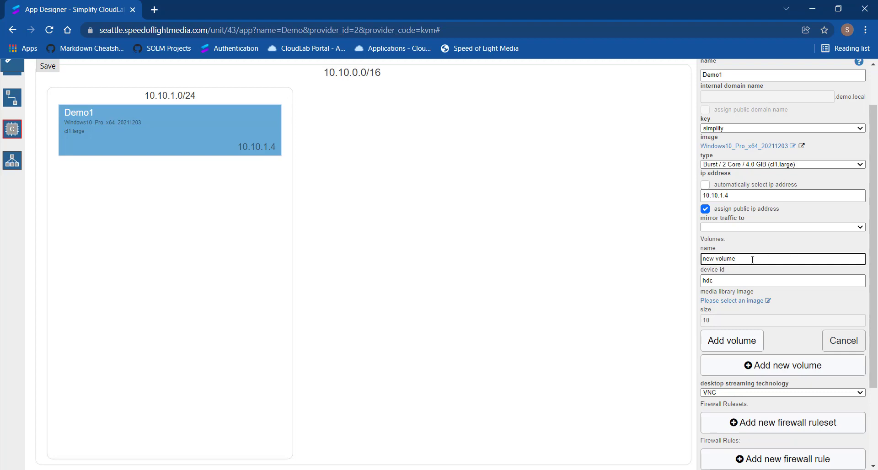
drag(752, 259, 653, 262)
click(720, 322)
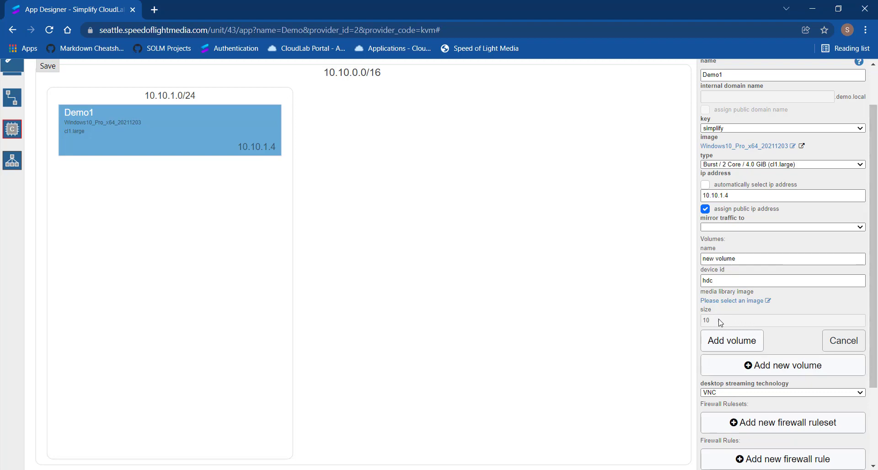
drag(720, 322, 662, 323)
click(739, 302)
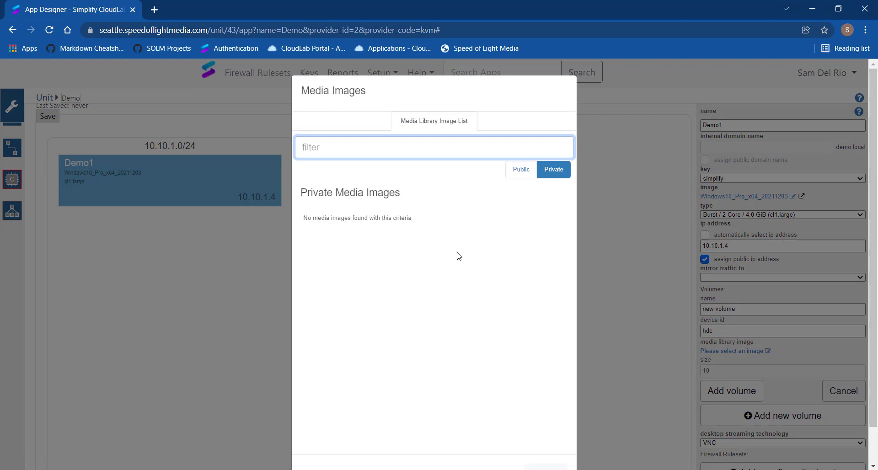
click(520, 170)
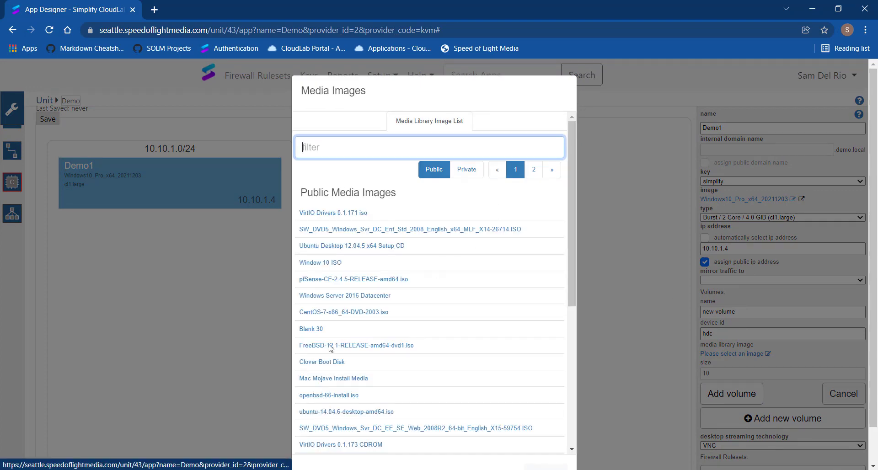
scroll(405, 319, down, 5)
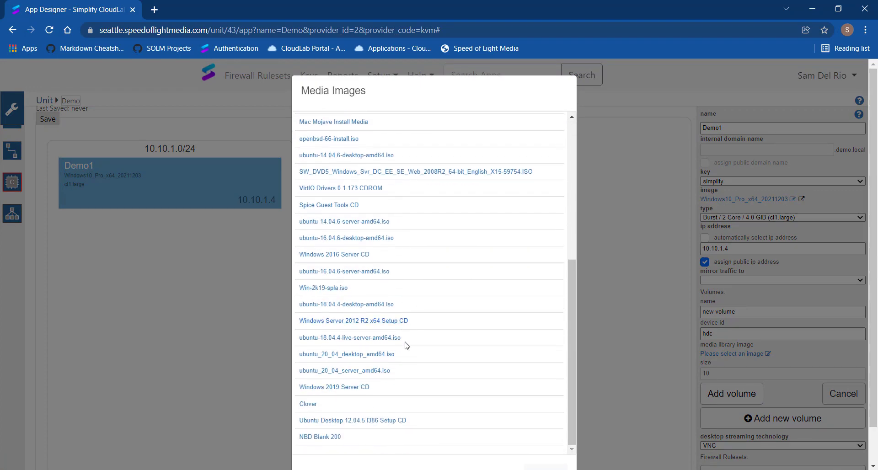
scroll(404, 346, up, 5)
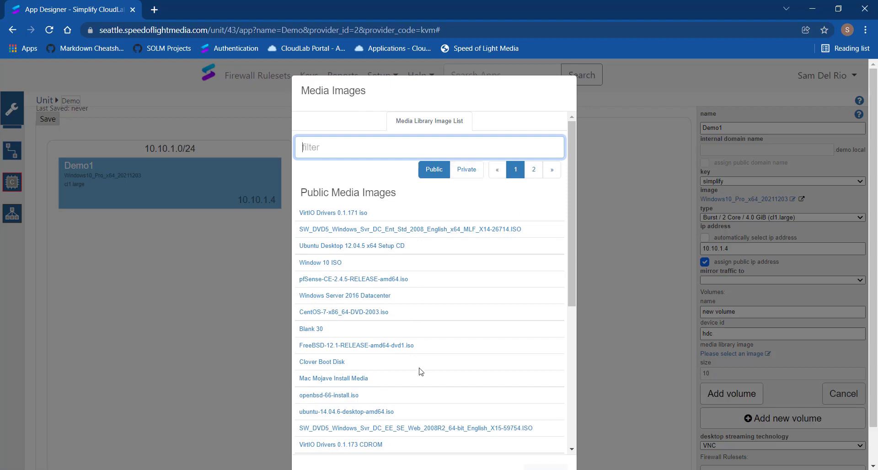
scroll(421, 364, down, 4)
scroll(421, 364, down, 2)
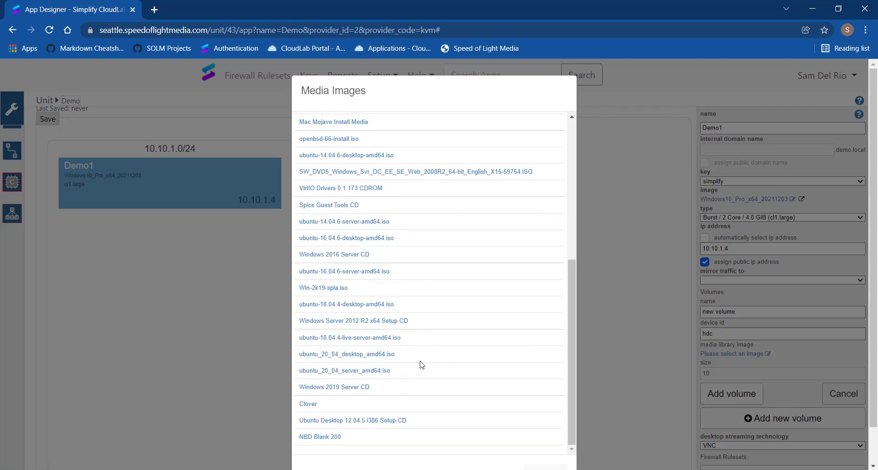
scroll(421, 365, up, 6)
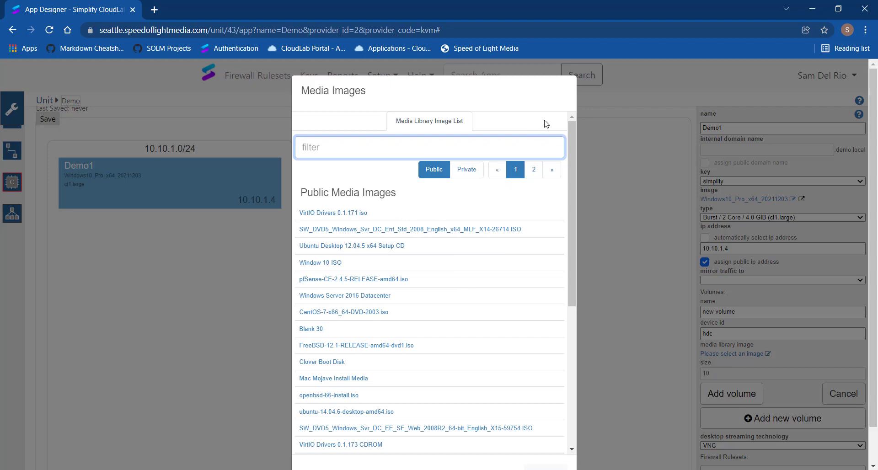
scroll(567, 358, down, 1)
click(544, 433)
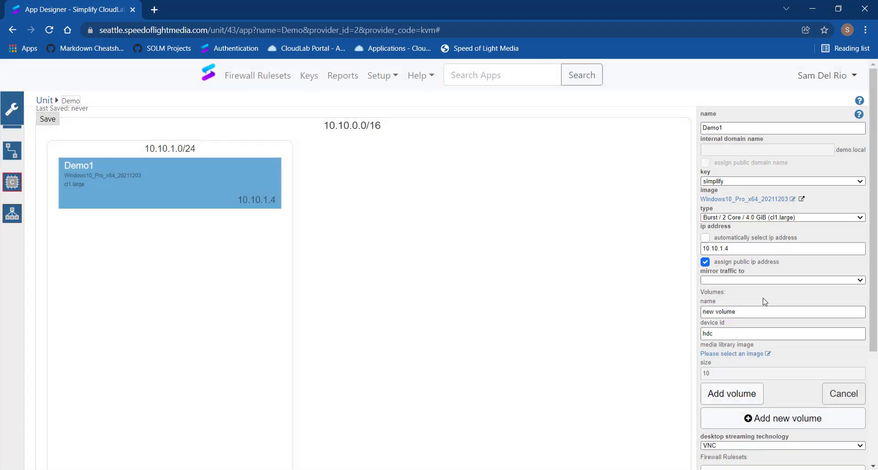
click(854, 400)
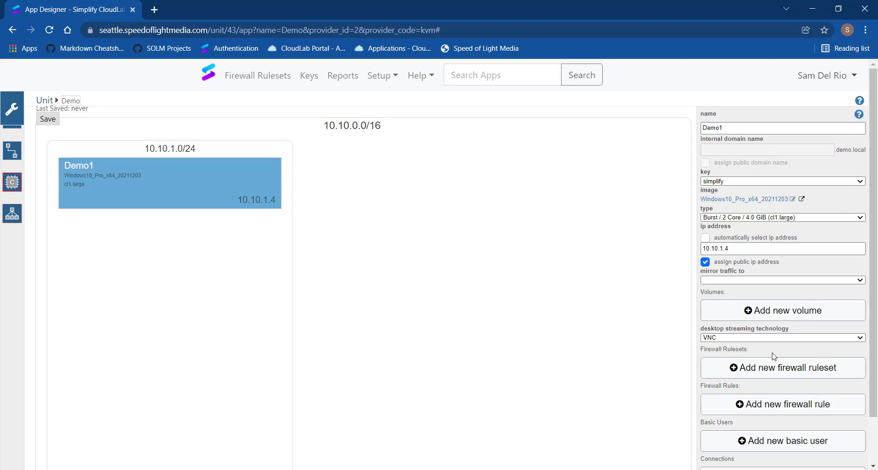
Choose VNC as Demo1's desktop streaming technology and add the Remote connectivity firewall ruleset
click(759, 338)
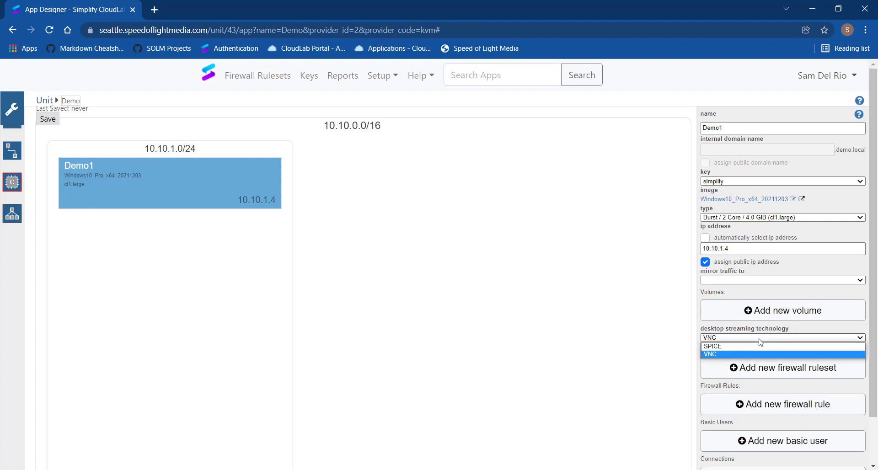
click(719, 352)
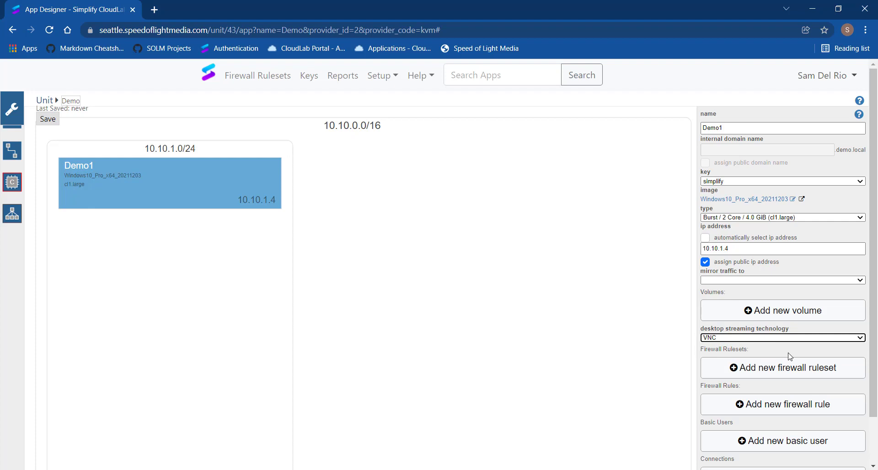
scroll(754, 332, down, 1)
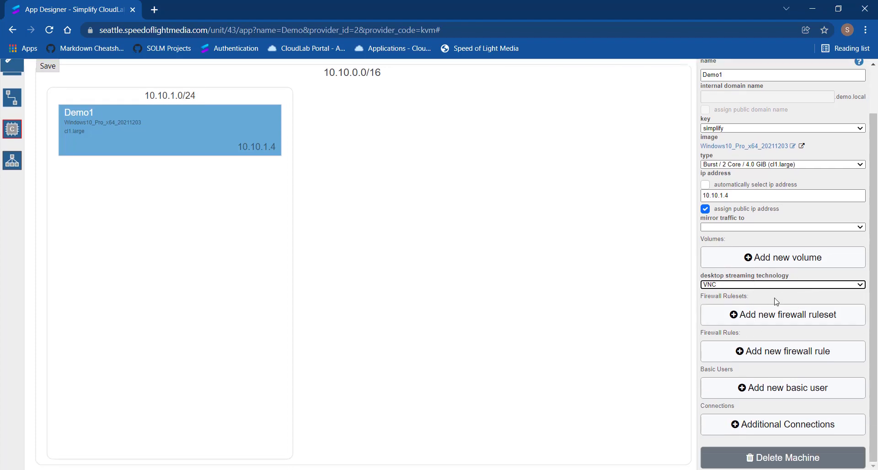
click(733, 315)
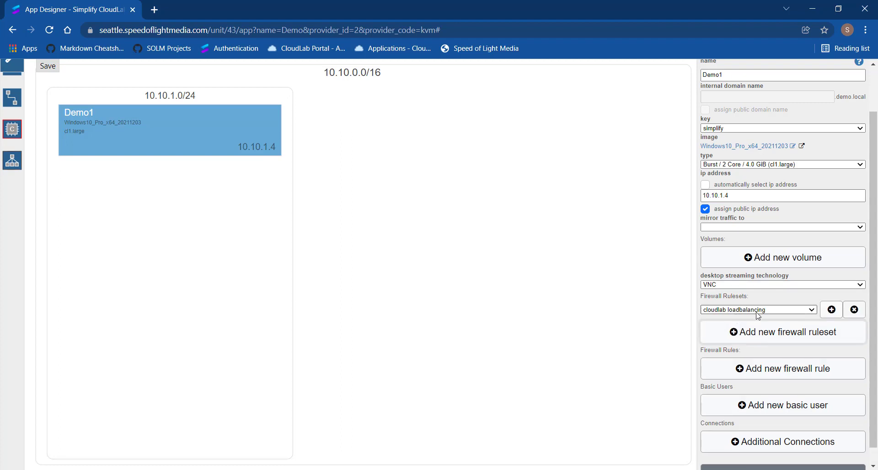
click(761, 313)
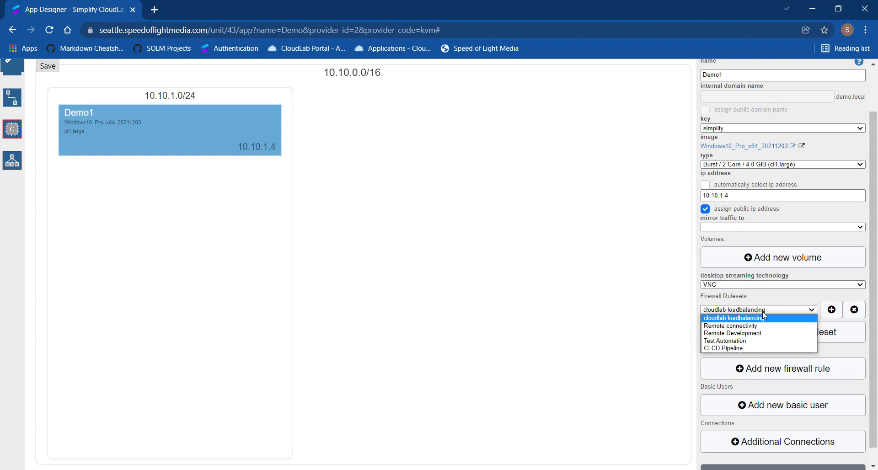
click(755, 326)
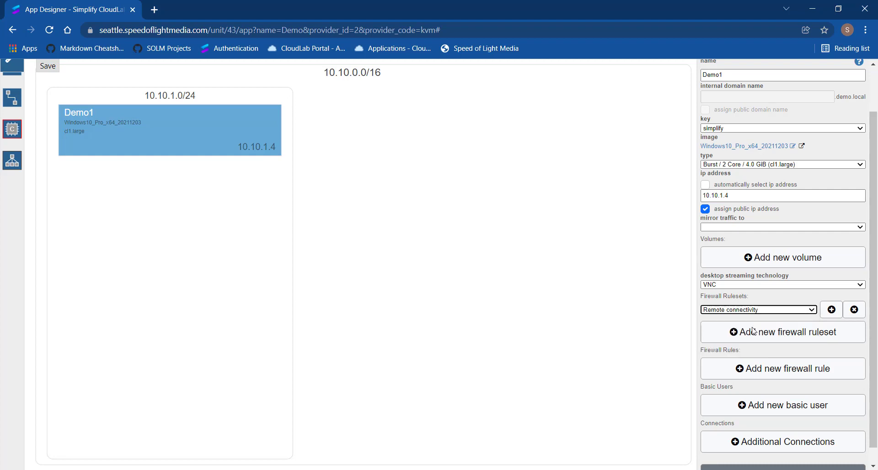
click(815, 312)
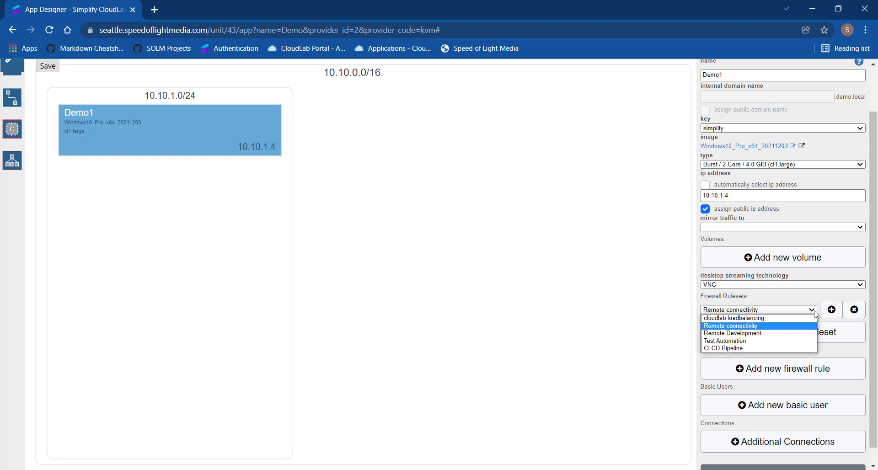
click(750, 326)
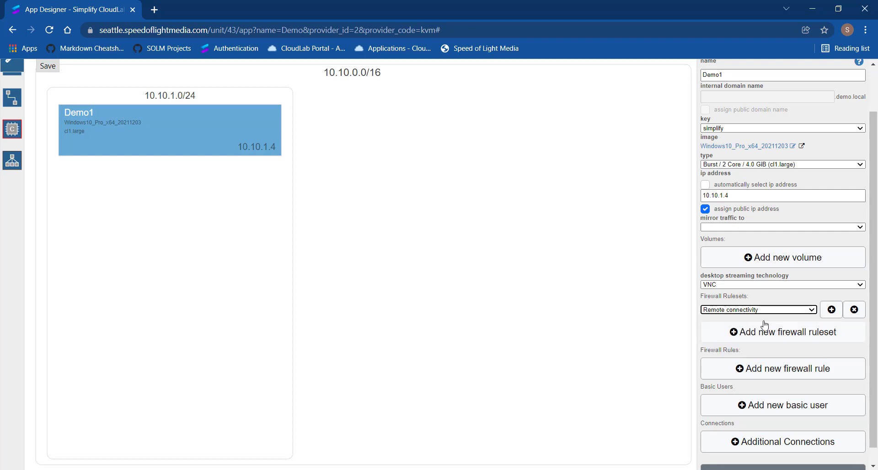
click(831, 310)
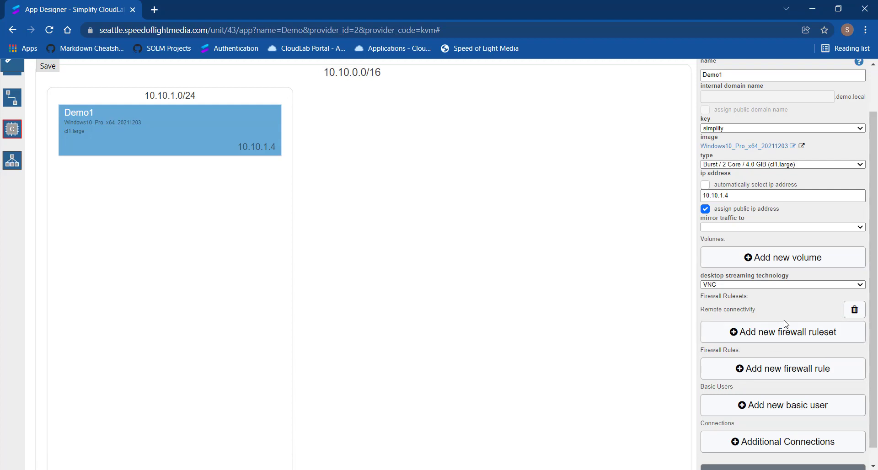
Add the Test Automation firewall ruleset to Demo1 as a second ruleset
click(740, 338)
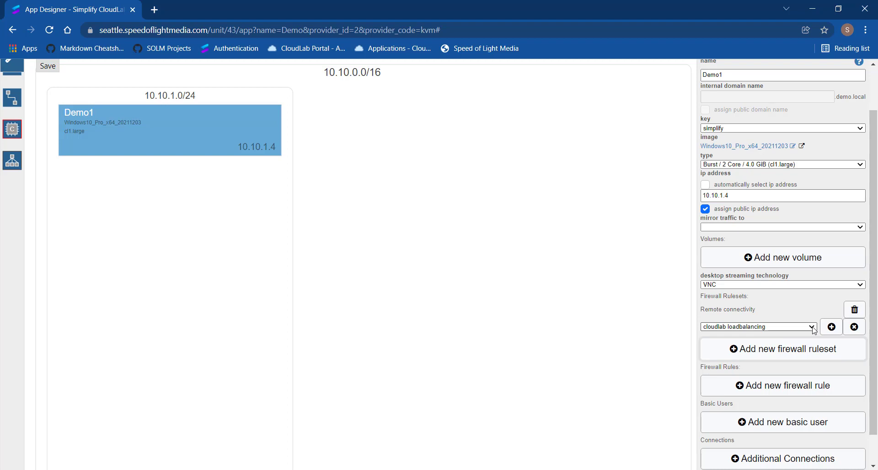
click(812, 328)
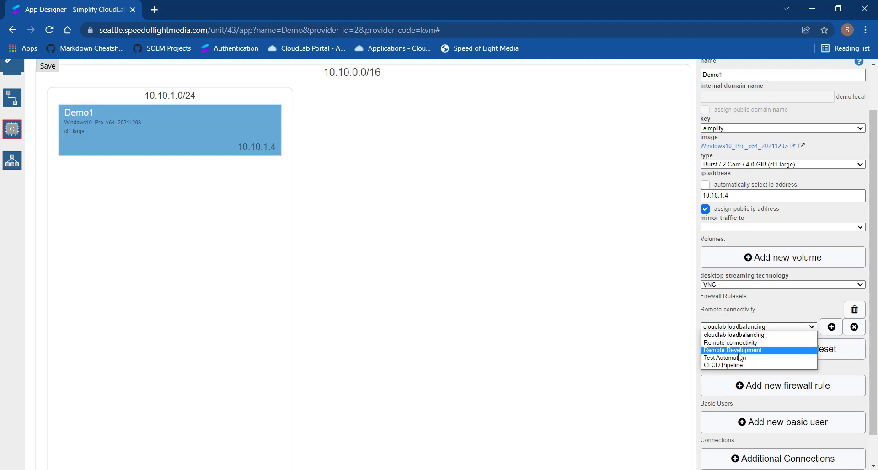
click(731, 357)
click(831, 328)
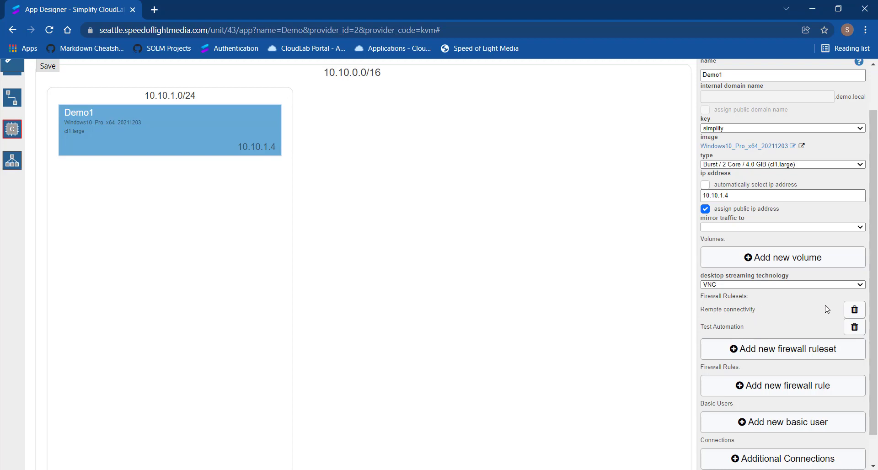
Add a new firewall rule to Demo1 and set its CIDR to 0.0.0.0/32
scroll(750, 303, down, 1)
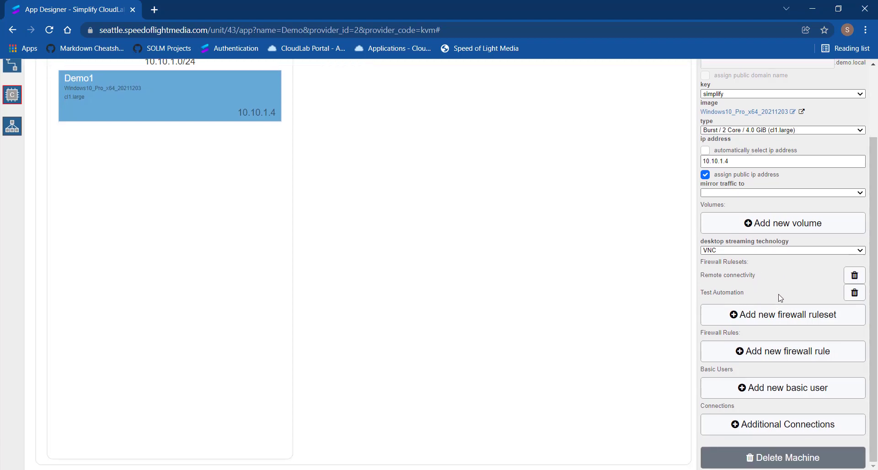
click(761, 352)
scroll(775, 332, down, 2)
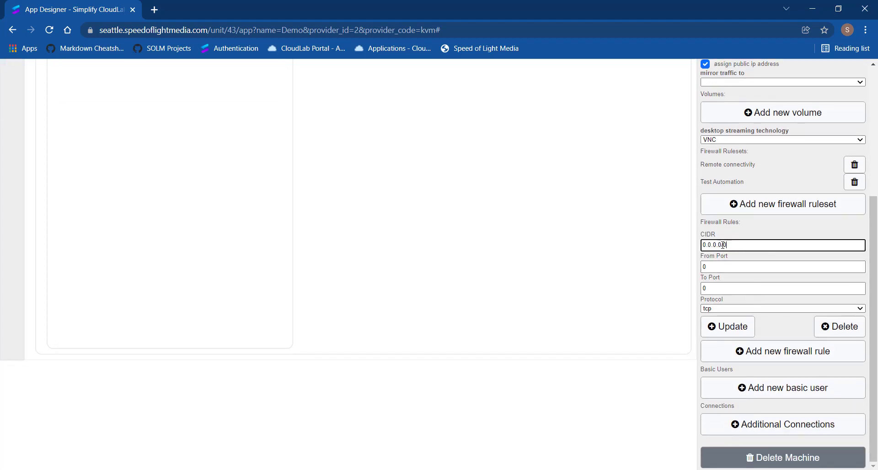
drag(722, 245, 665, 261)
click(744, 244)
key(BackSpace)
text(32)
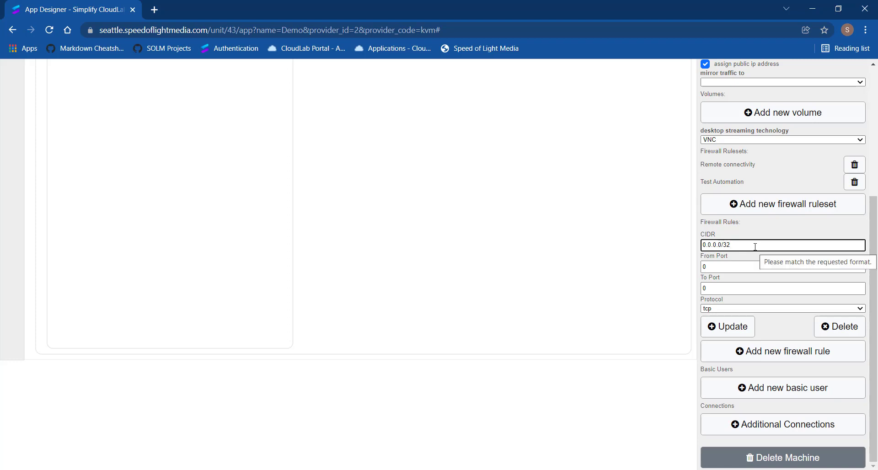
Set the new firewall rule's From Port and To Port to 3389 and apply the rule
click(735, 267)
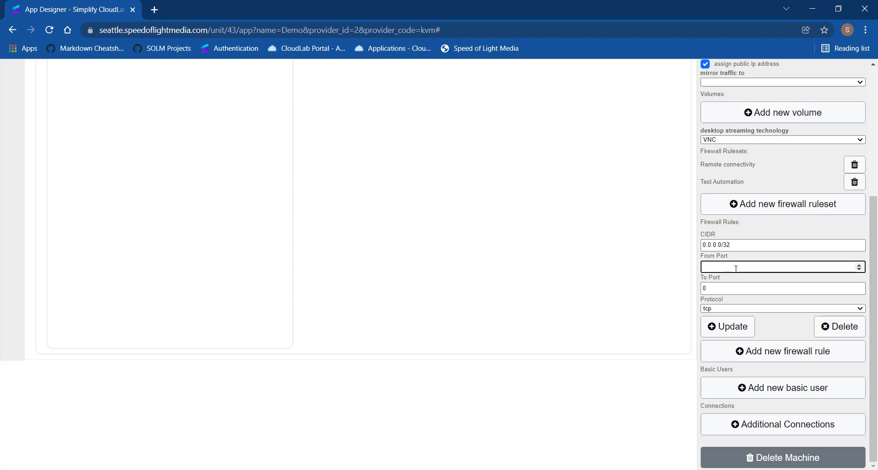
text(3389)
key(Tab)
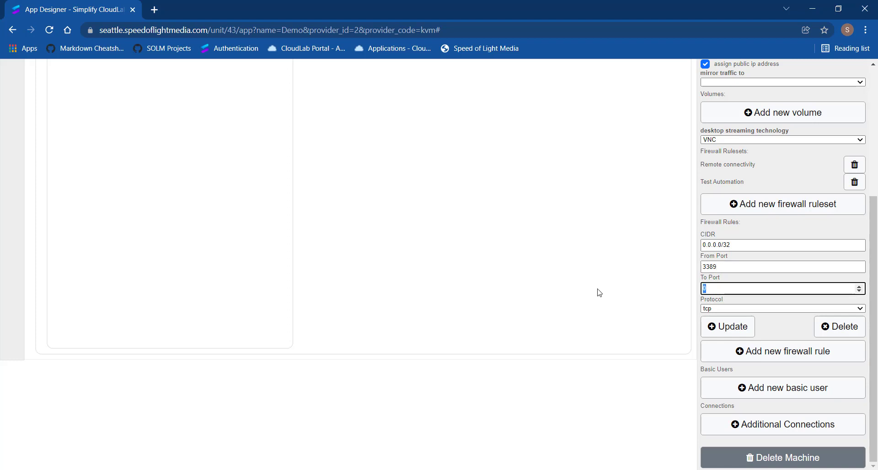
text(3389)
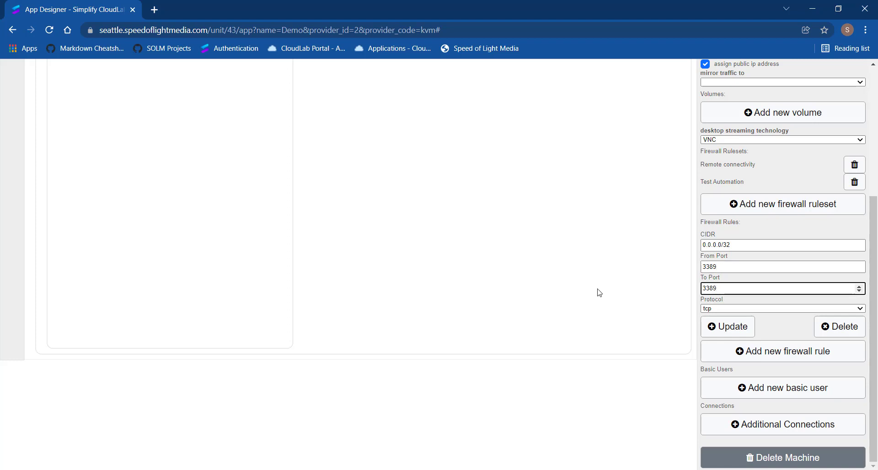
click(730, 326)
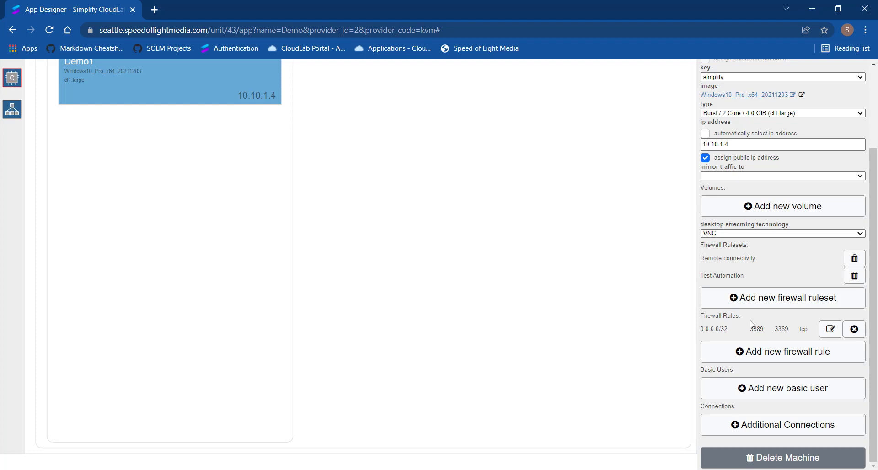
Delete the port 3389 firewall rule from Demo1
click(853, 329)
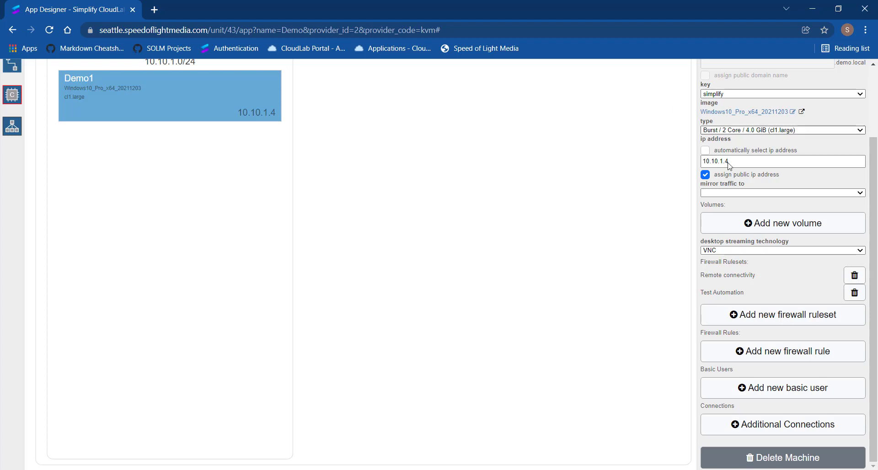
Save the Demo app design and return to the unit's list of apps
scroll(426, 292, up, 2)
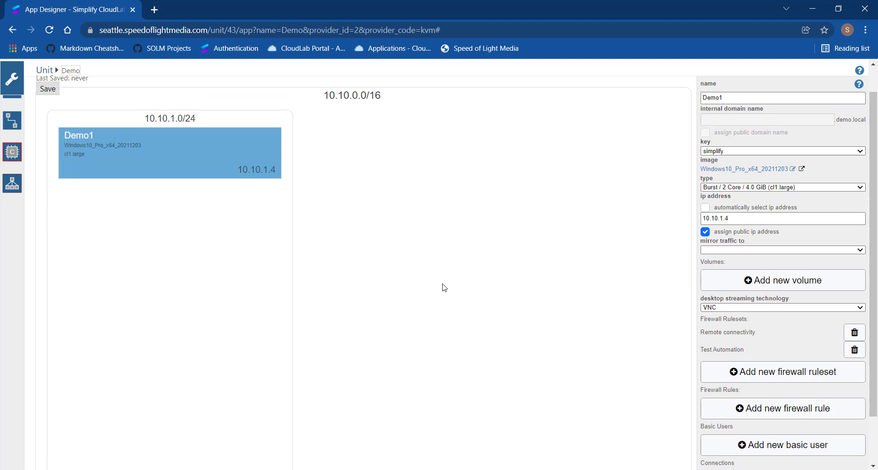
scroll(442, 287, down, 2)
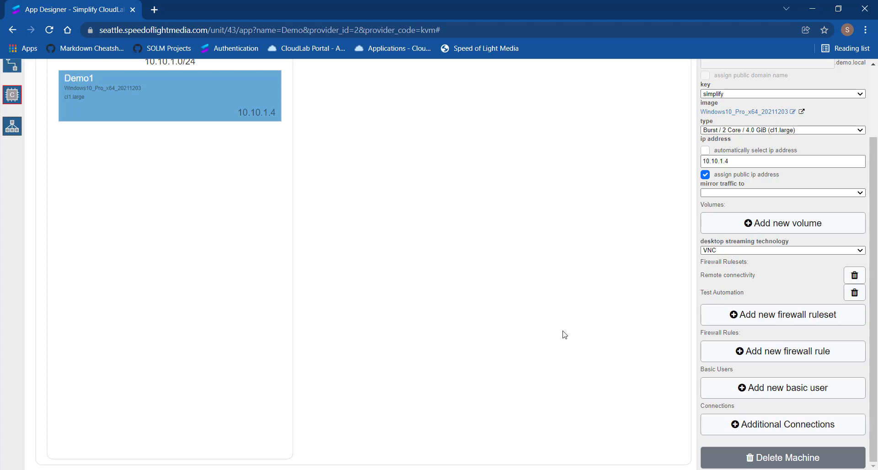
scroll(561, 347, up, 2)
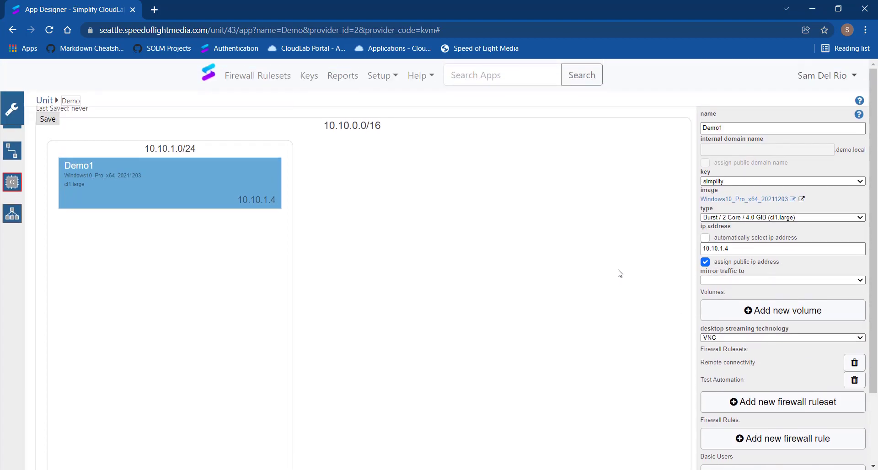
click(47, 120)
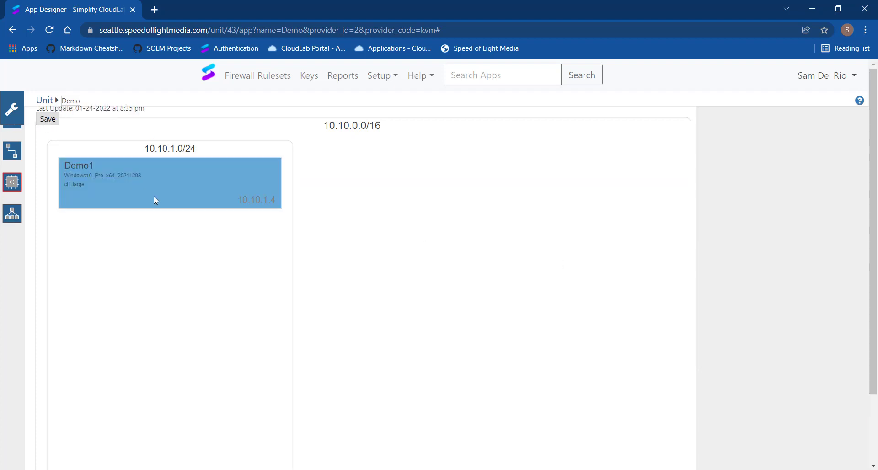
click(44, 100)
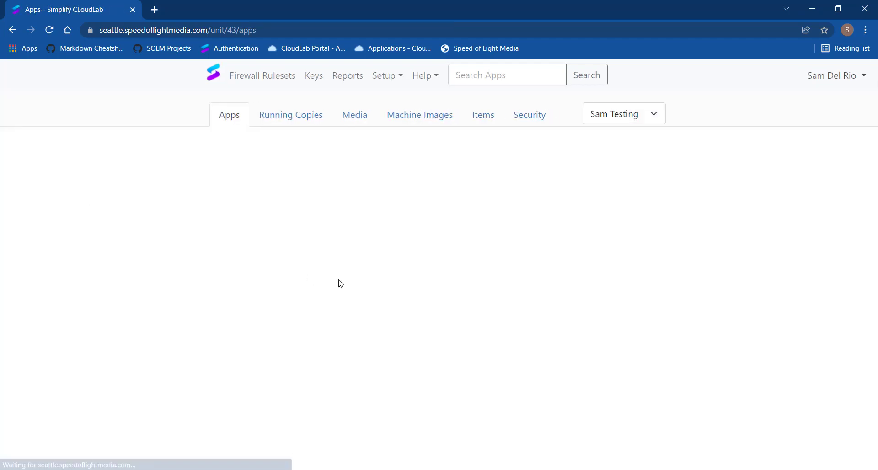